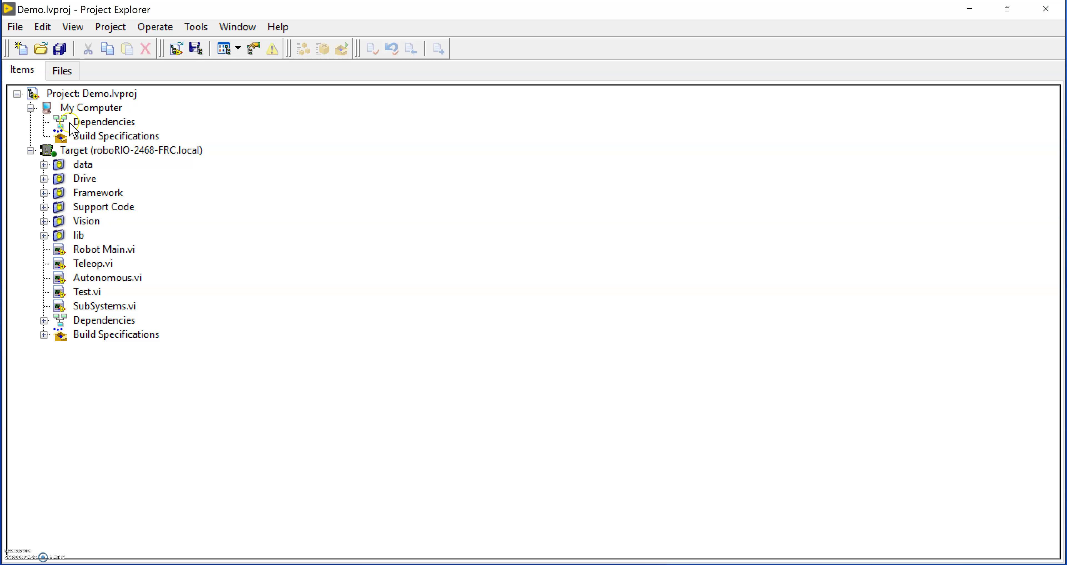
# - Set the IP address / DNS name of the roboRIO target to 172.22.11.2
pyautogui.click(61, 74)
pyautogui.click(83, 156)
pyautogui.click(46, 158)
pyautogui.rightClick(174, 151)
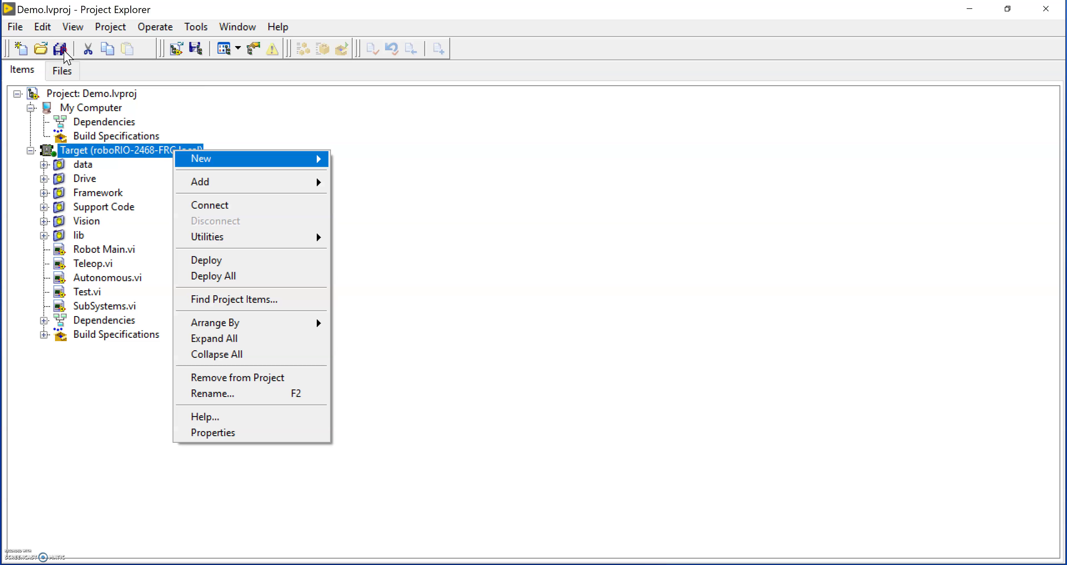
pyautogui.moveTo(192, 159)
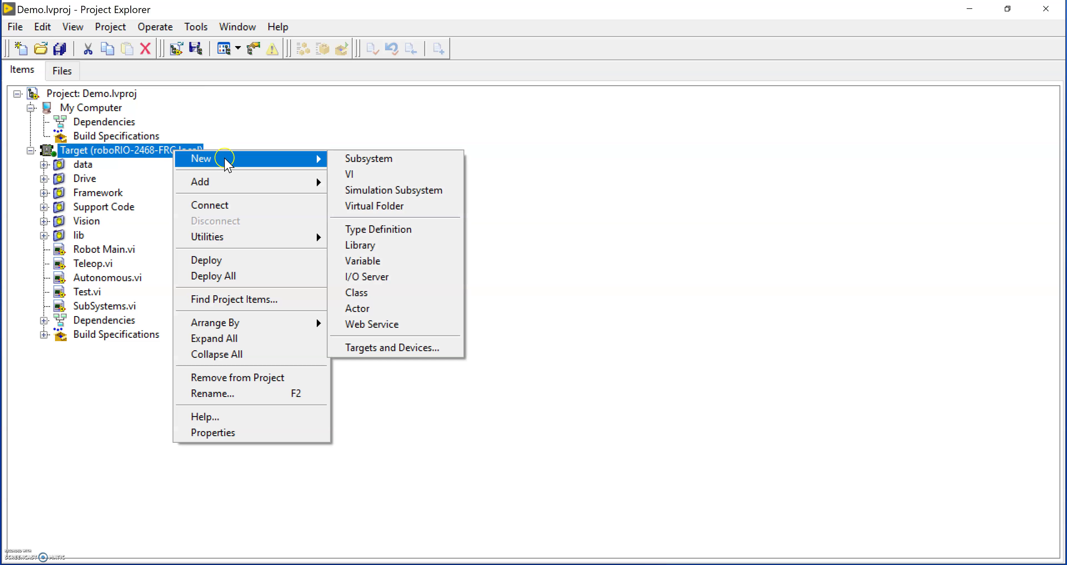
pyautogui.click(216, 439)
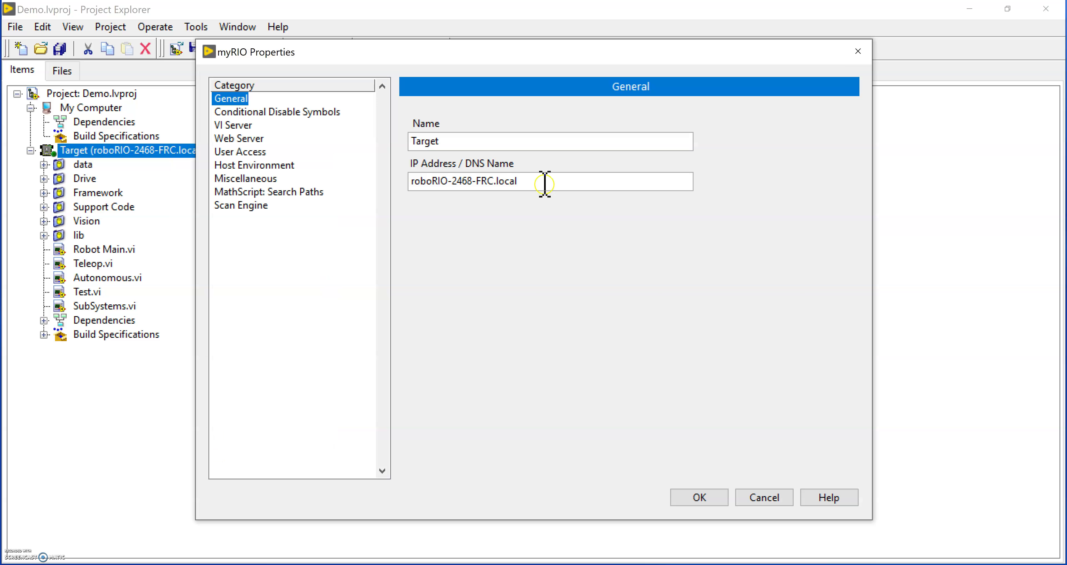
pyautogui.moveTo(545, 184); pyautogui.dragTo(411, 184)
pyautogui.write('1')
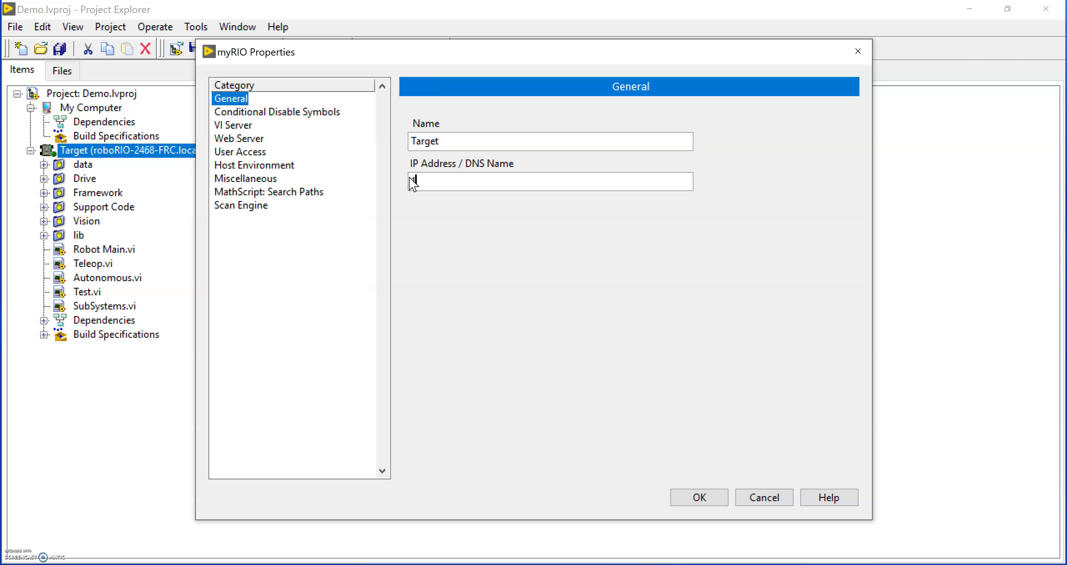
pyautogui.write('72.22.11.2')
pyautogui.click(698, 499)
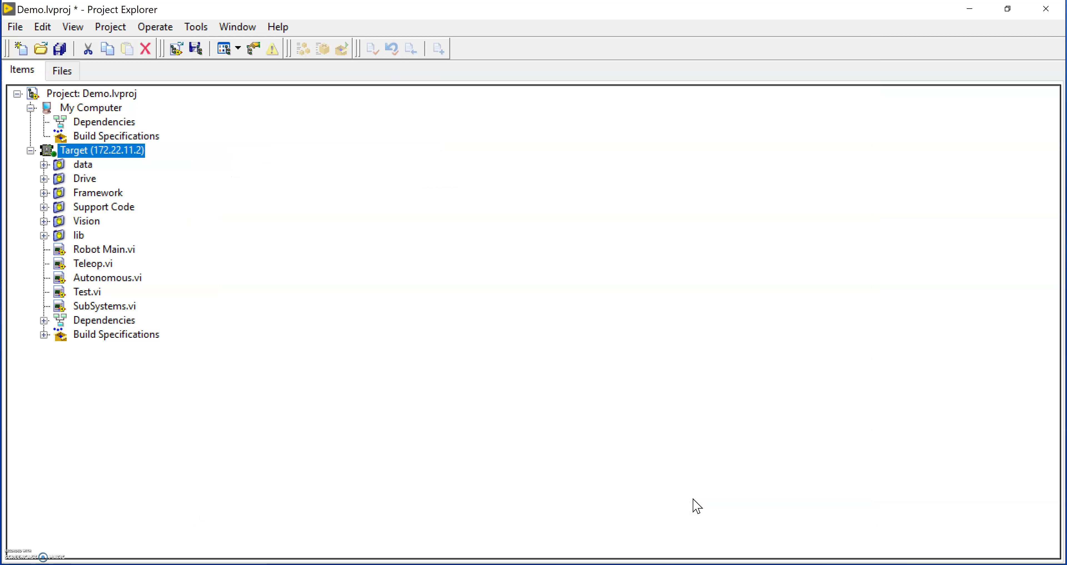
# - Connect the project to the roboRIO target at 172.22.11.2
pyautogui.click(109, 153)
pyautogui.rightClick(110, 154)
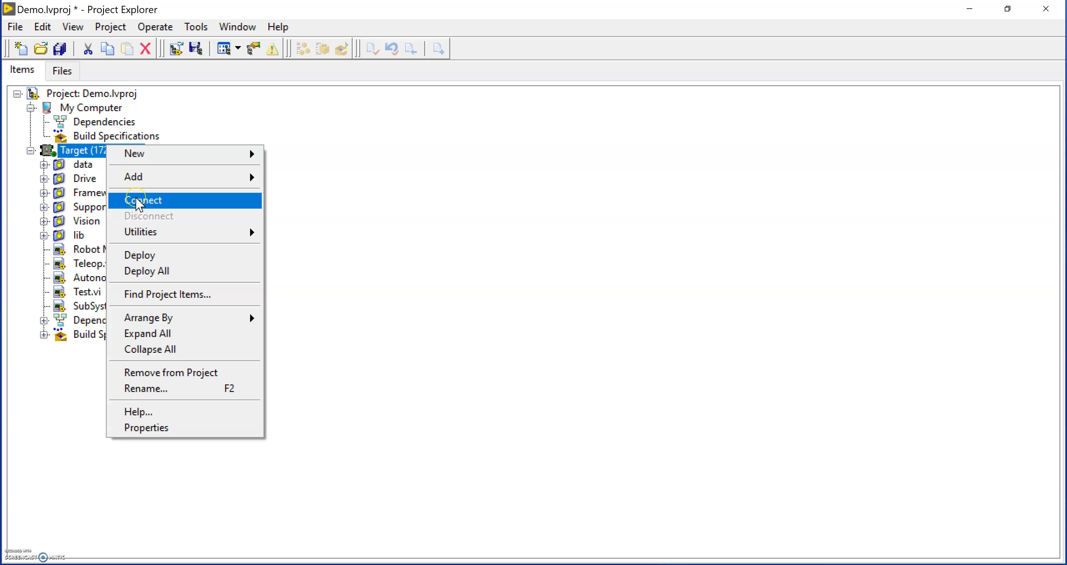
pyautogui.click(140, 201)
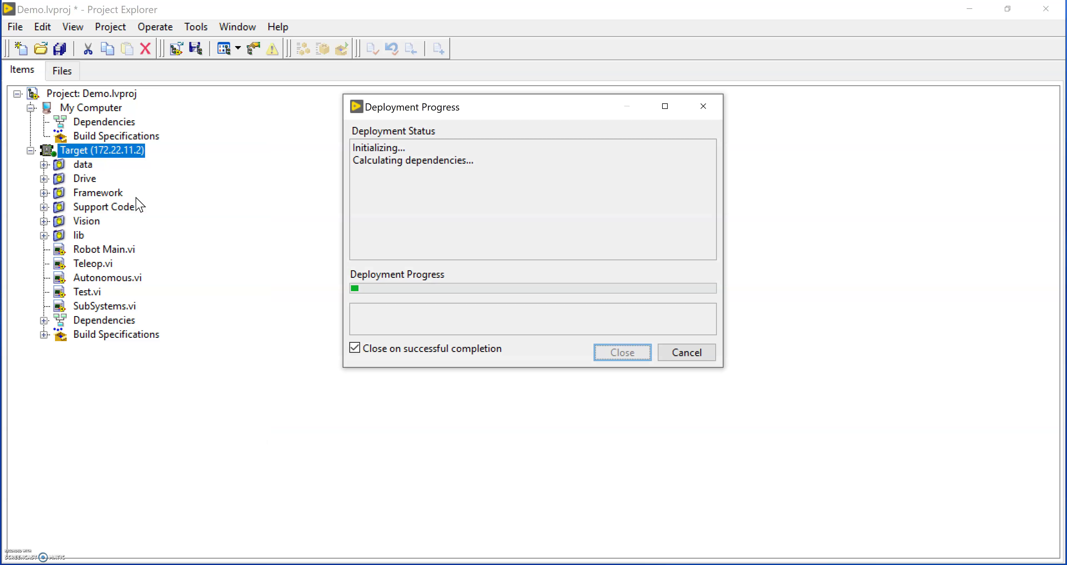
pyautogui.click(55, 153)
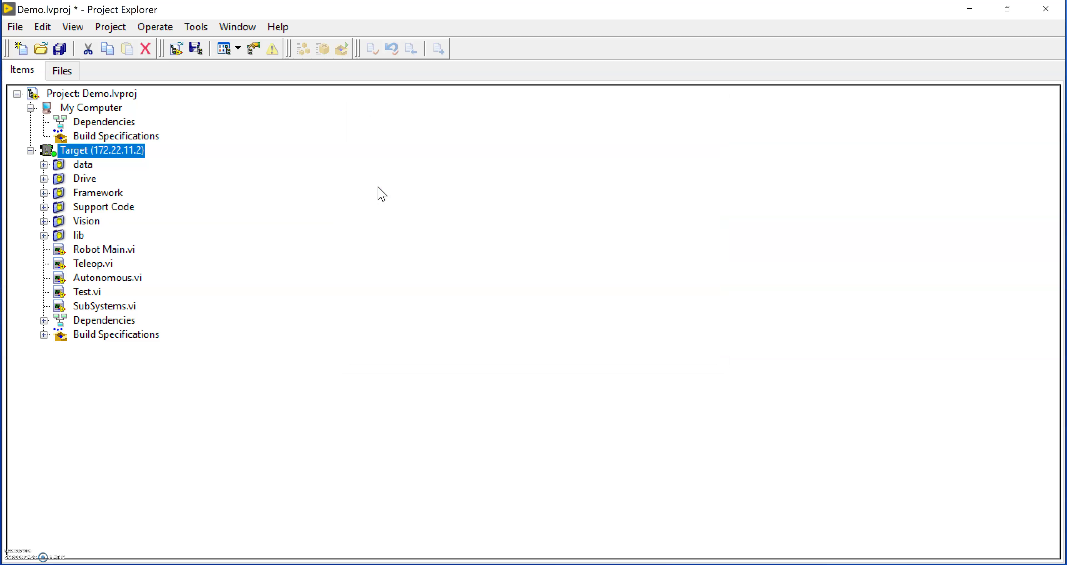
pyautogui.click(23, 164)
pyautogui.click(216, 240)
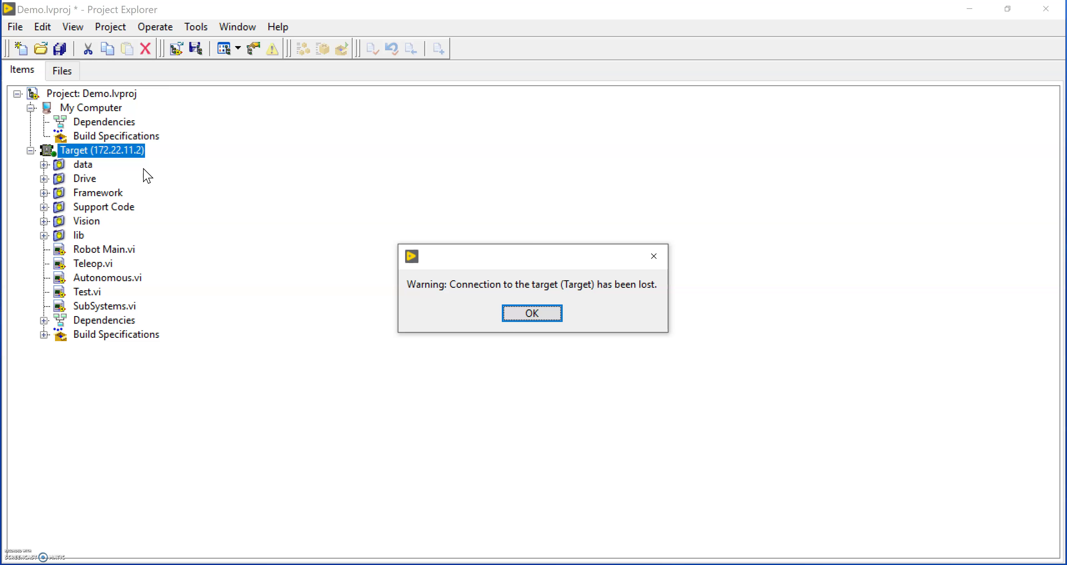
pyautogui.click(575, 318)
pyautogui.click(555, 316)
# - Set the IP address / DNS name of the roboRIO target to 10.24.68.2
pyautogui.click(111, 150)
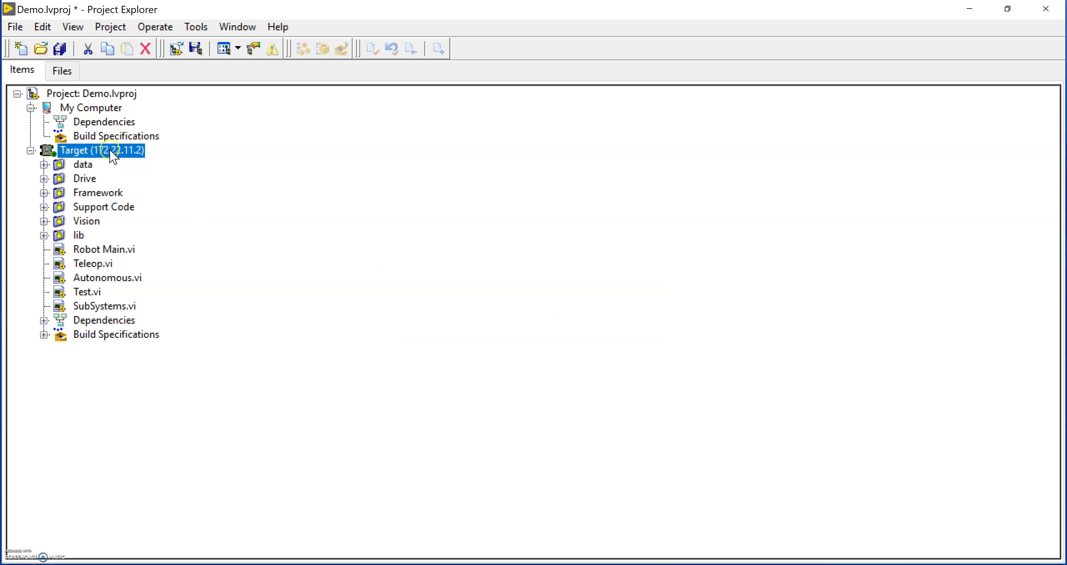
pyautogui.rightClick(110, 152)
pyautogui.click(164, 436)
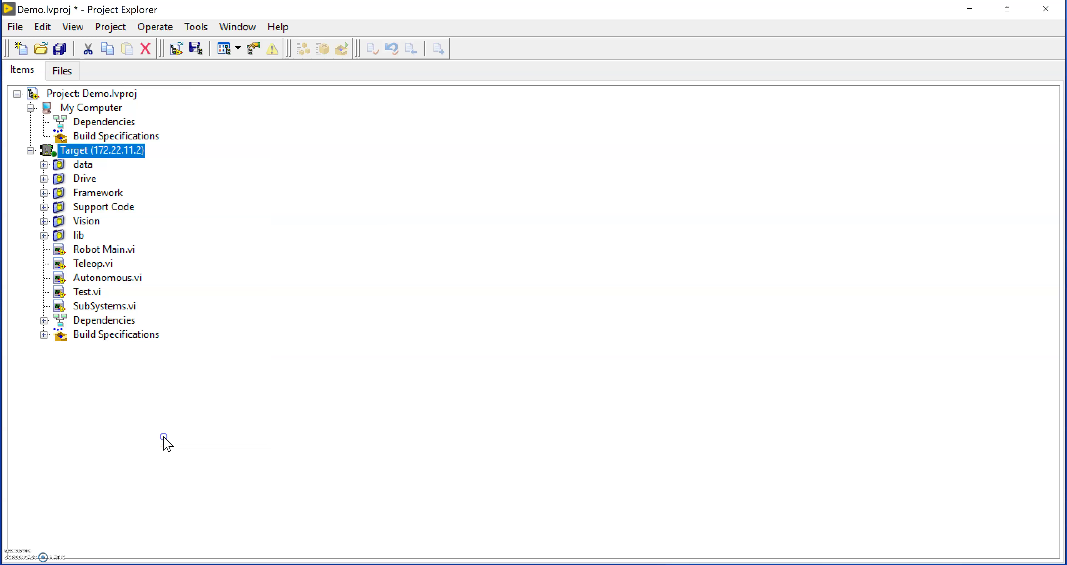
pyautogui.press('Tab')
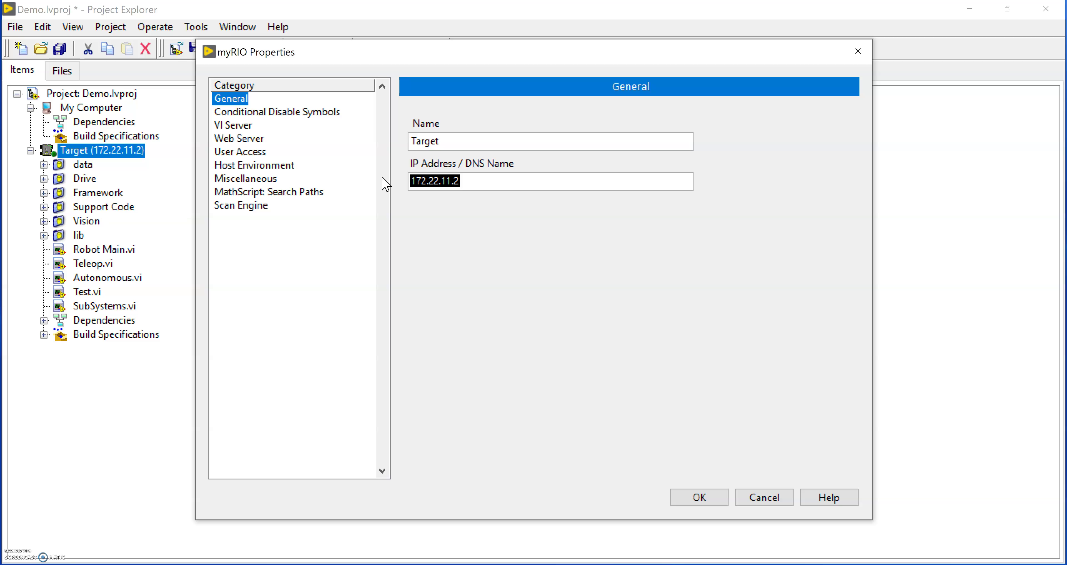
pyautogui.write('10')
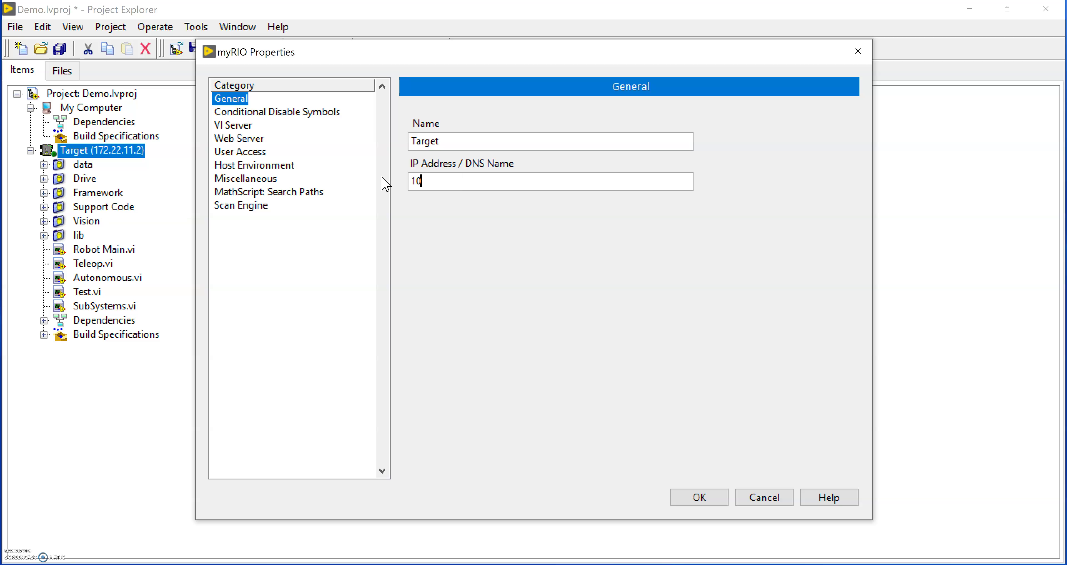
pyautogui.write('.24.68.2')
pyautogui.doubleClick(416, 181)
pyautogui.click(426, 182)
pyautogui.doubleClick(425, 182)
pyautogui.click(424, 183)
pyautogui.moveTo(425, 182); pyautogui.dragTo(453, 183)
pyautogui.click(453, 183)
pyautogui.click(696, 500)
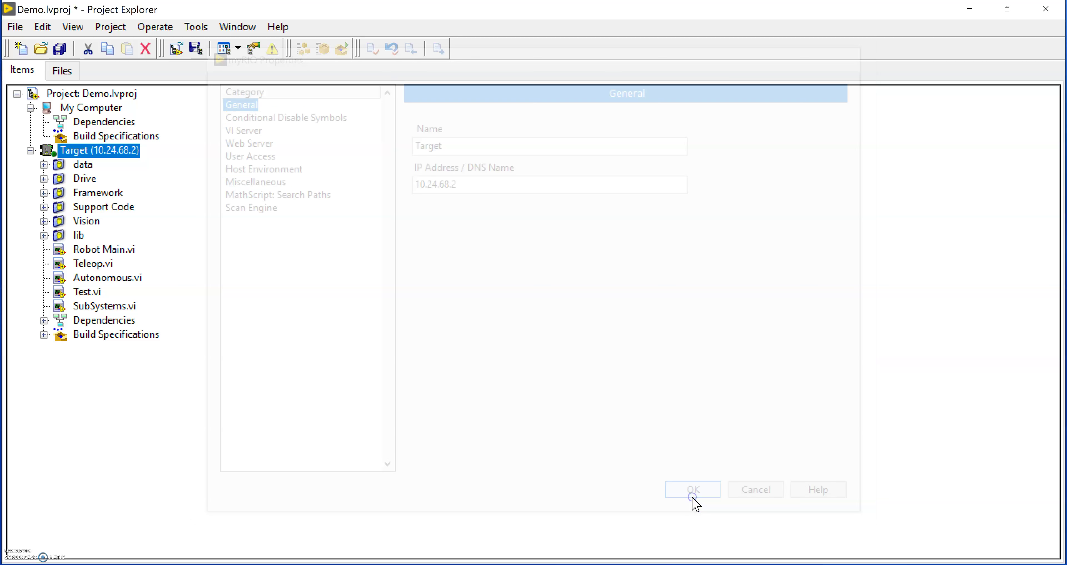
# - Switch the computer's Wi-Fi connection to the 2468_Rose robot network
pyautogui.click(86, 157)
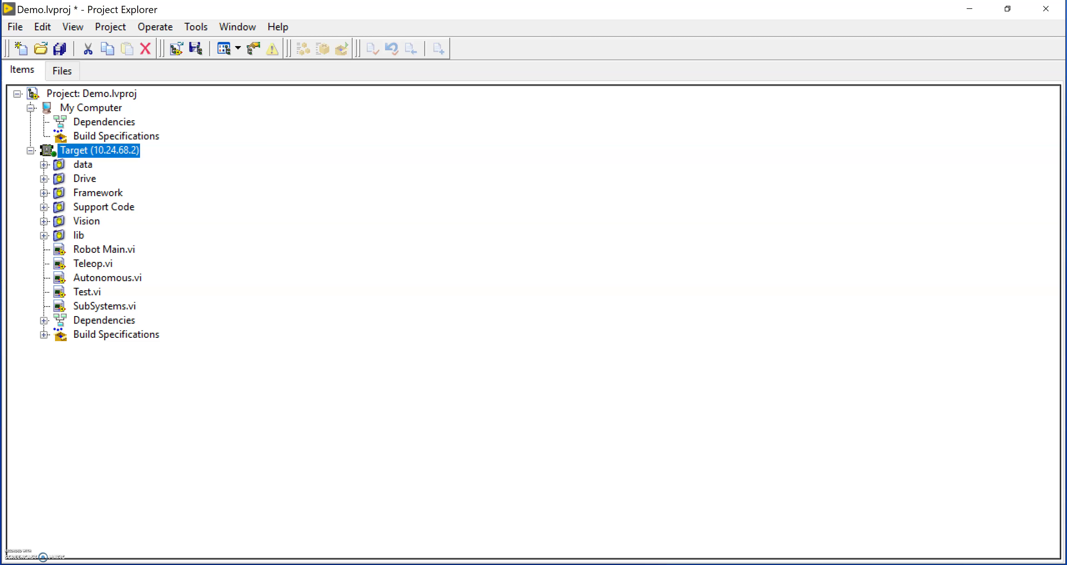
pyautogui.click(917, 564)
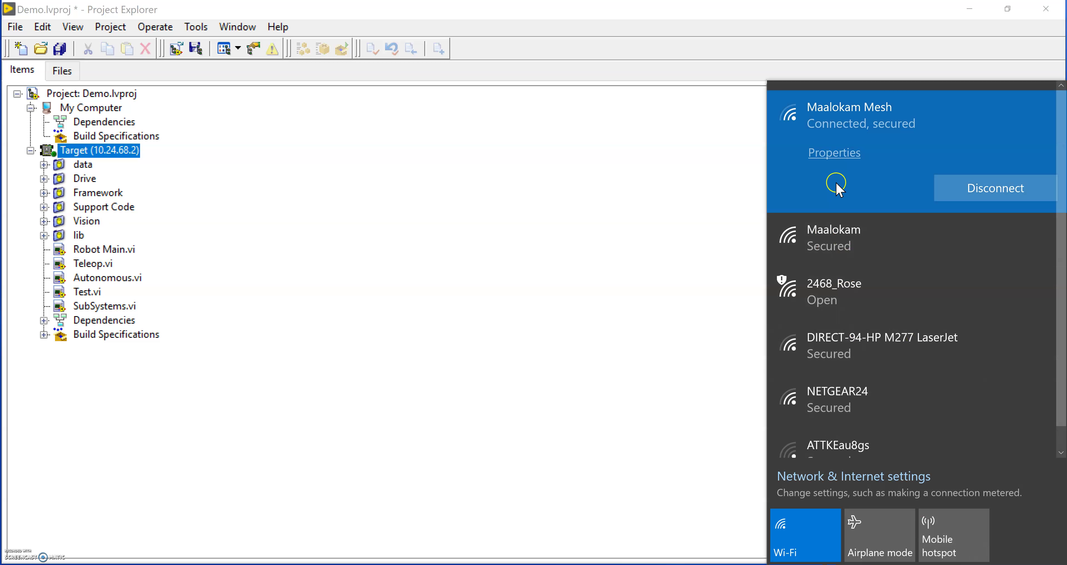
pyautogui.click(841, 295)
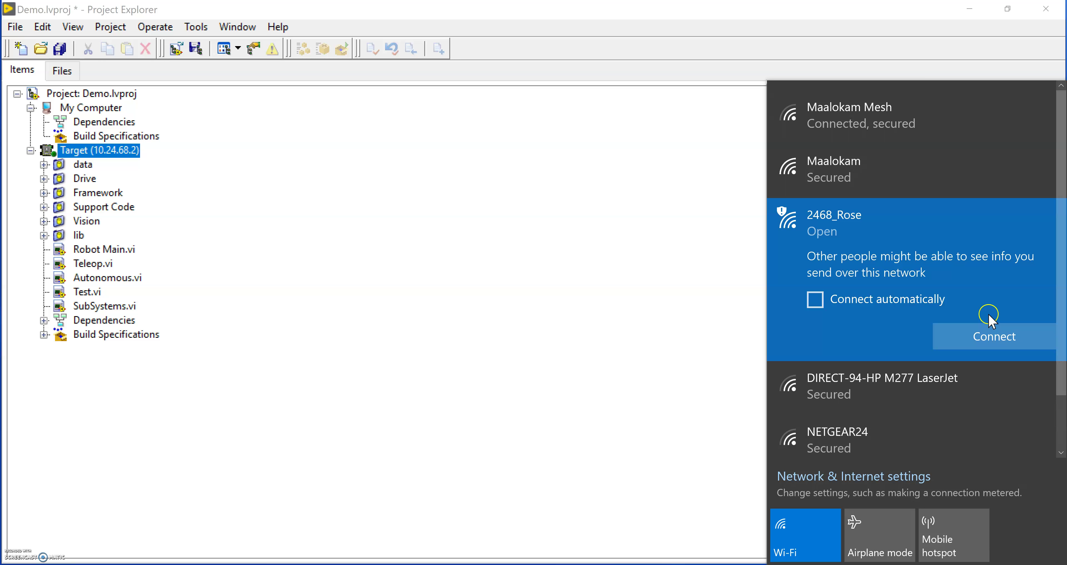
pyautogui.click(992, 336)
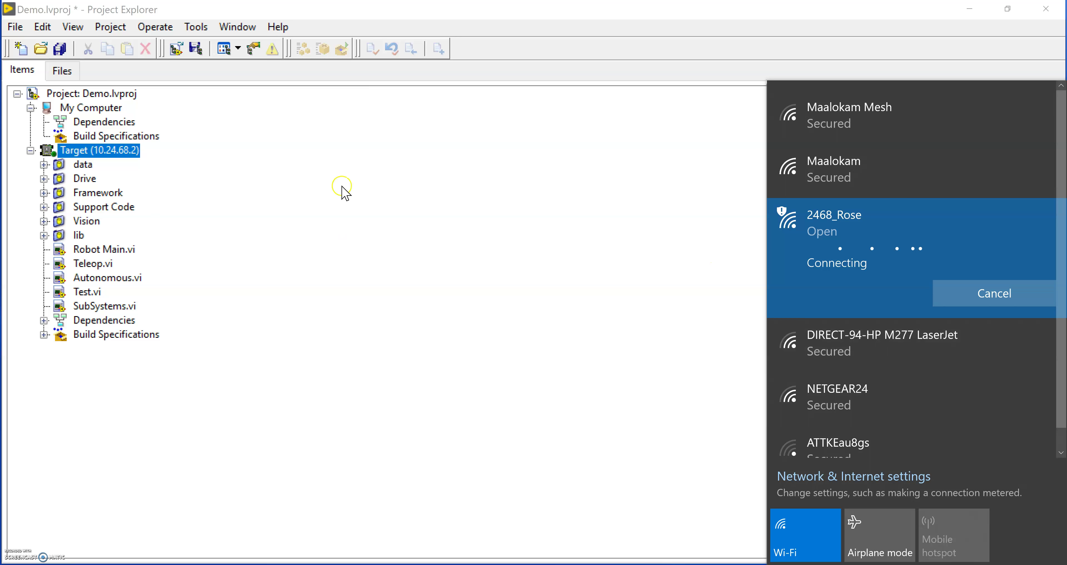
# - Connect the project to the roboRIO target at 10.24.68.2
pyautogui.click(341, 184)
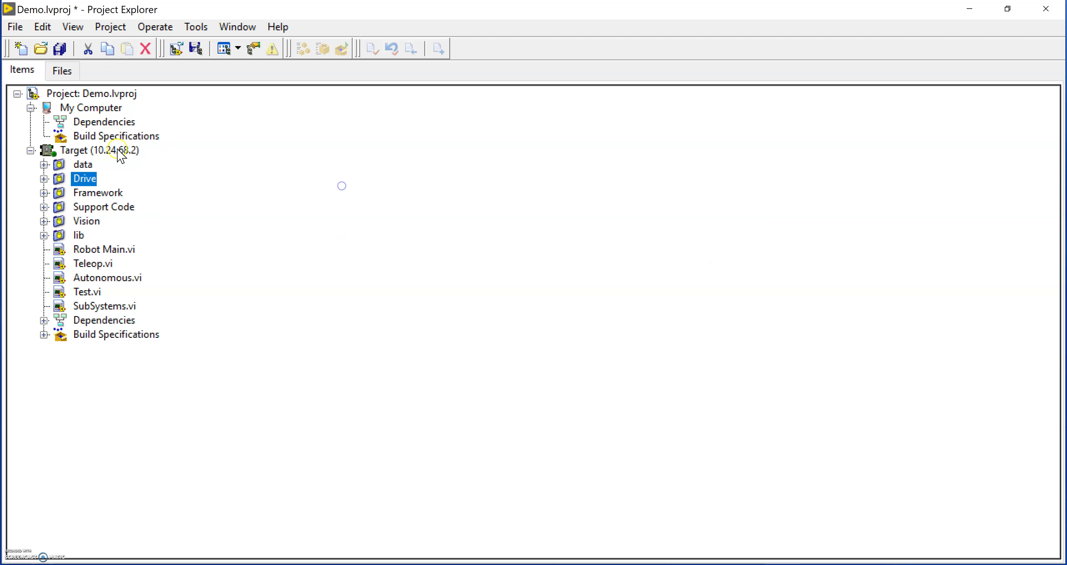
pyautogui.rightClick(90, 150)
pyautogui.click(136, 215)
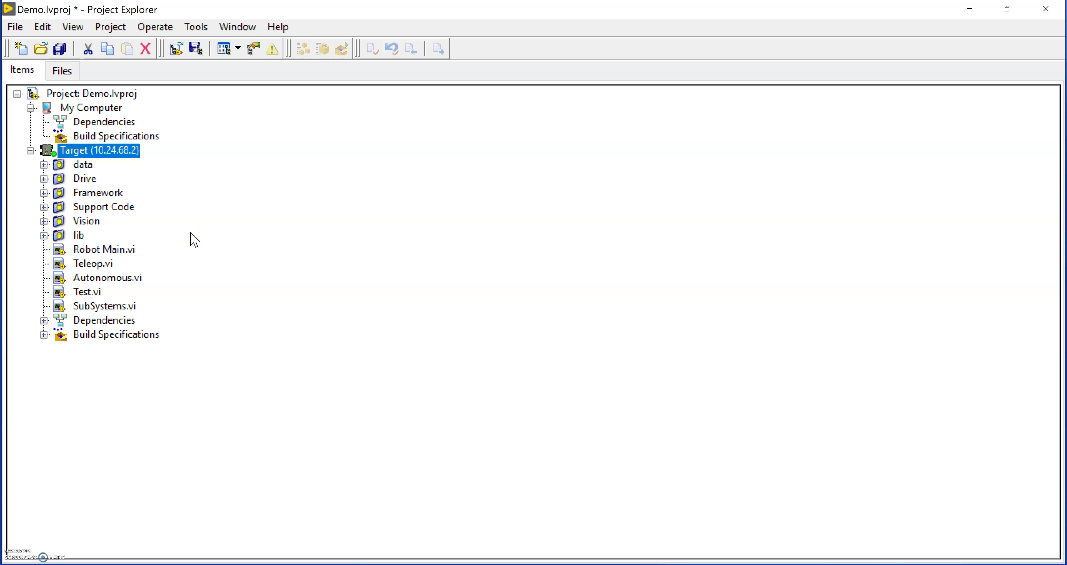
# - Open Robot Main.vi from the target and run it on the roboRIO
pyautogui.click(121, 251)
pyautogui.doubleClick(118, 249)
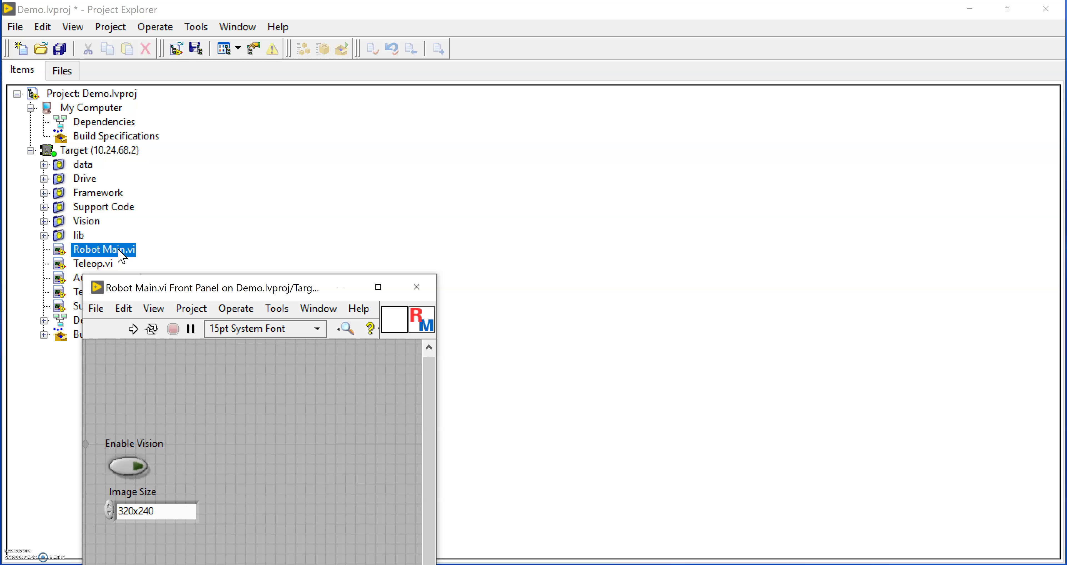
pyautogui.click(266, 286)
pyautogui.moveTo(267, 289); pyautogui.dragTo(301, 209)
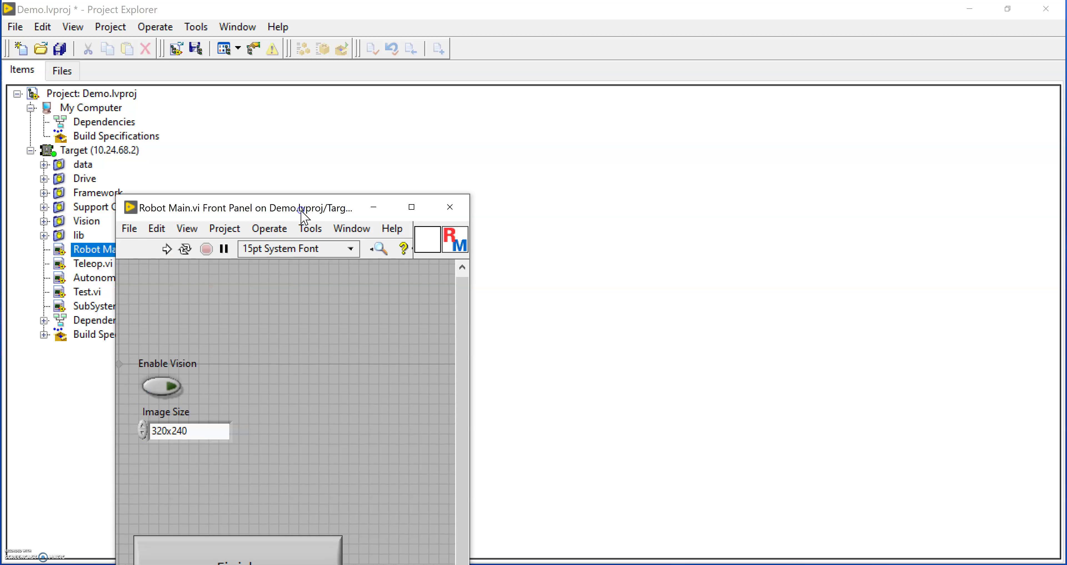
pyautogui.click(167, 249)
pyautogui.moveTo(305, 207); pyautogui.dragTo(321, 132)
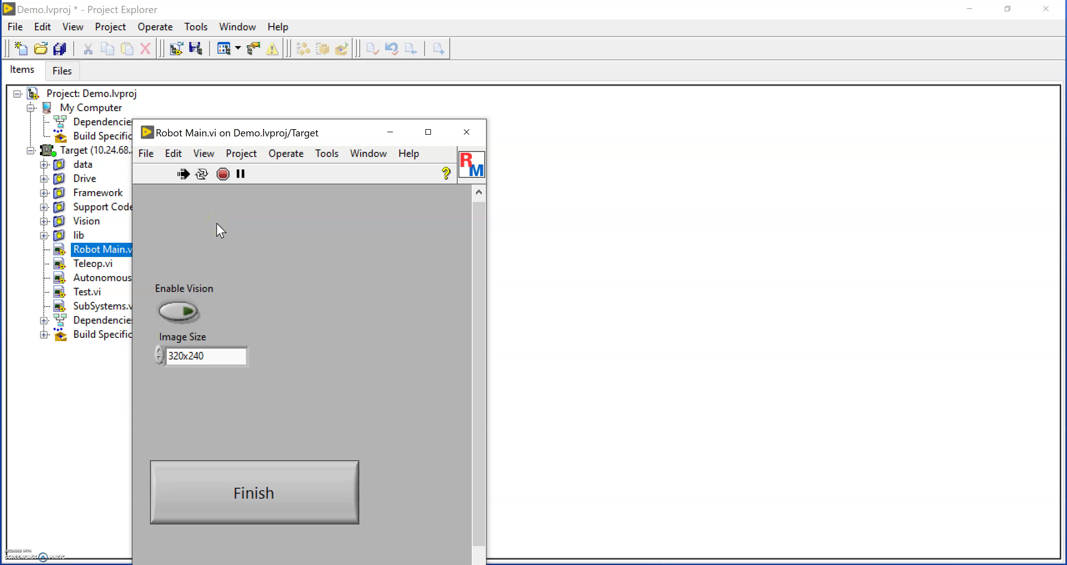
# - Abort the running Robot Main.vi and close its front panel
pyautogui.click(222, 175)
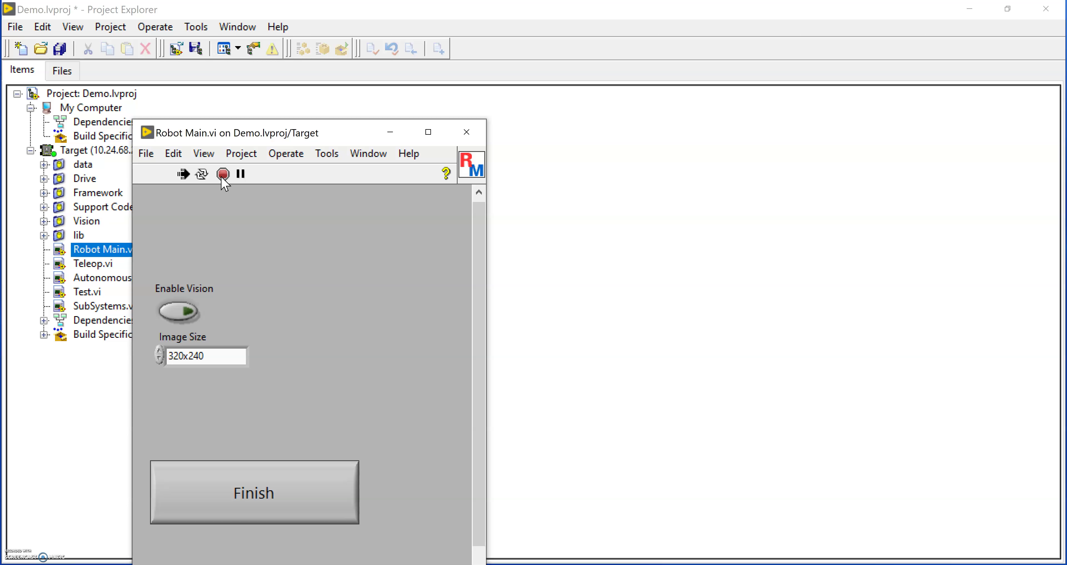
pyautogui.click(223, 174)
pyautogui.click(472, 137)
pyautogui.click(472, 137)
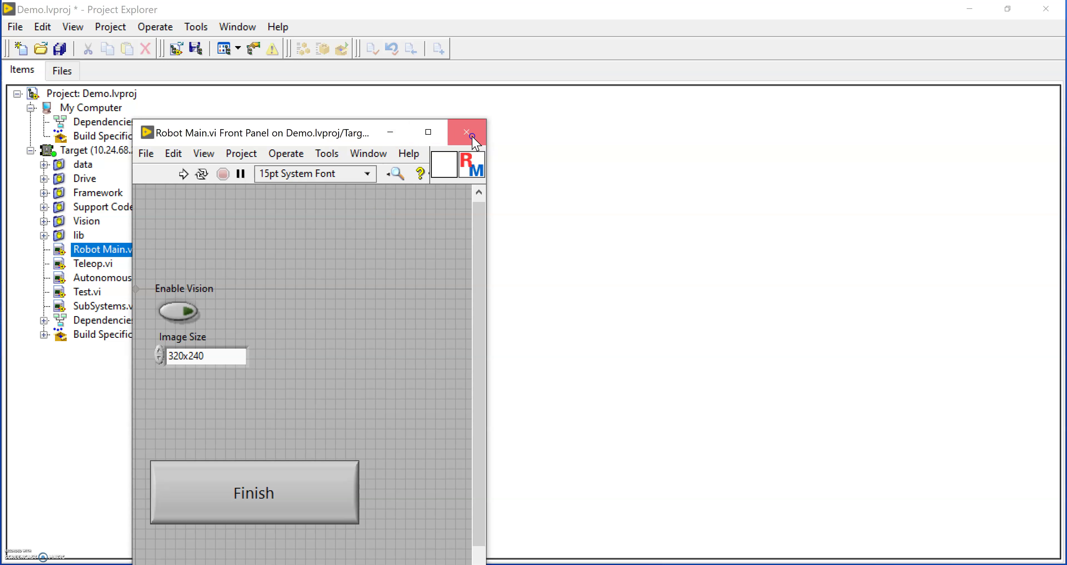
# - Build the FRC Robot Boot-up Deployment specification under the target's Build Specifications
pyautogui.doubleClick(84, 337)
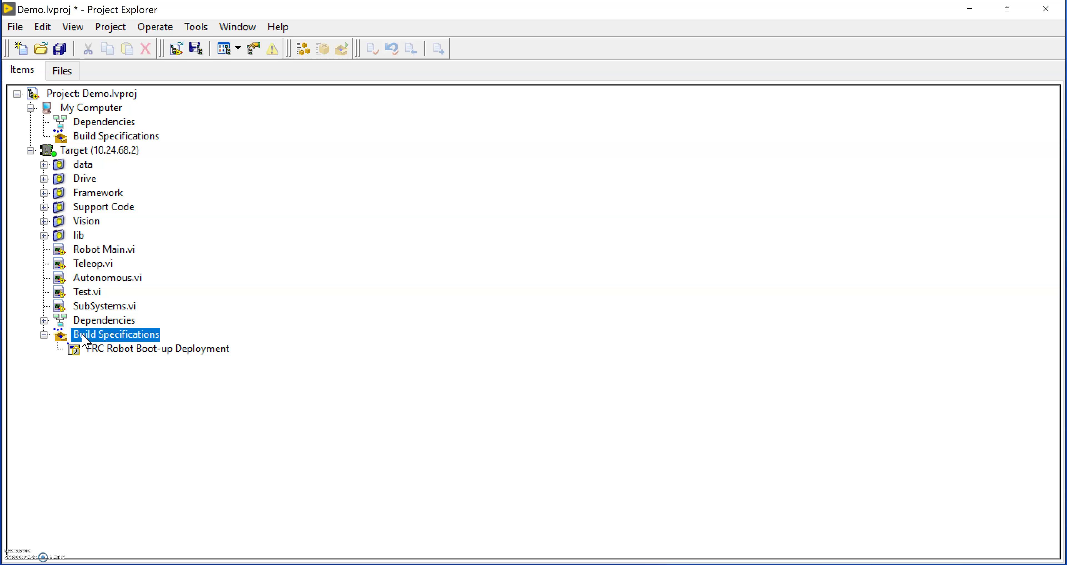
pyautogui.rightClick(109, 354)
pyautogui.rightClick(110, 353)
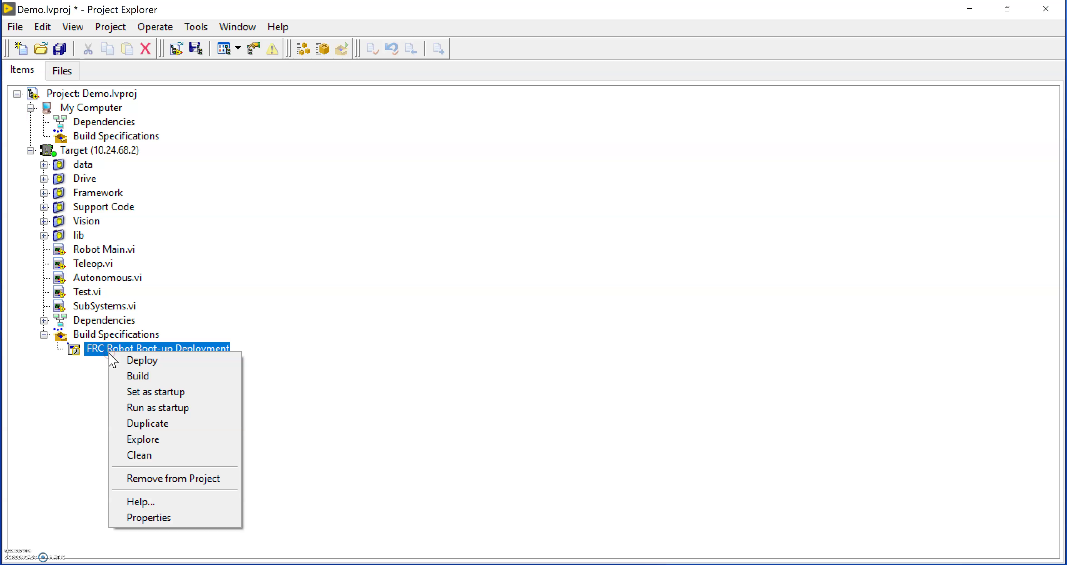
pyautogui.click(136, 377)
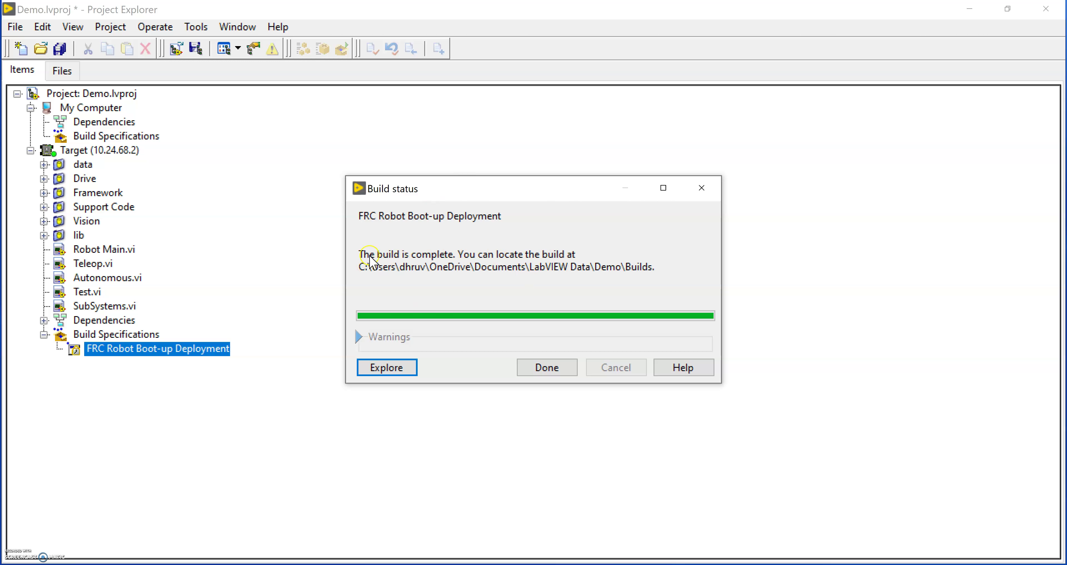
pyautogui.click(546, 367)
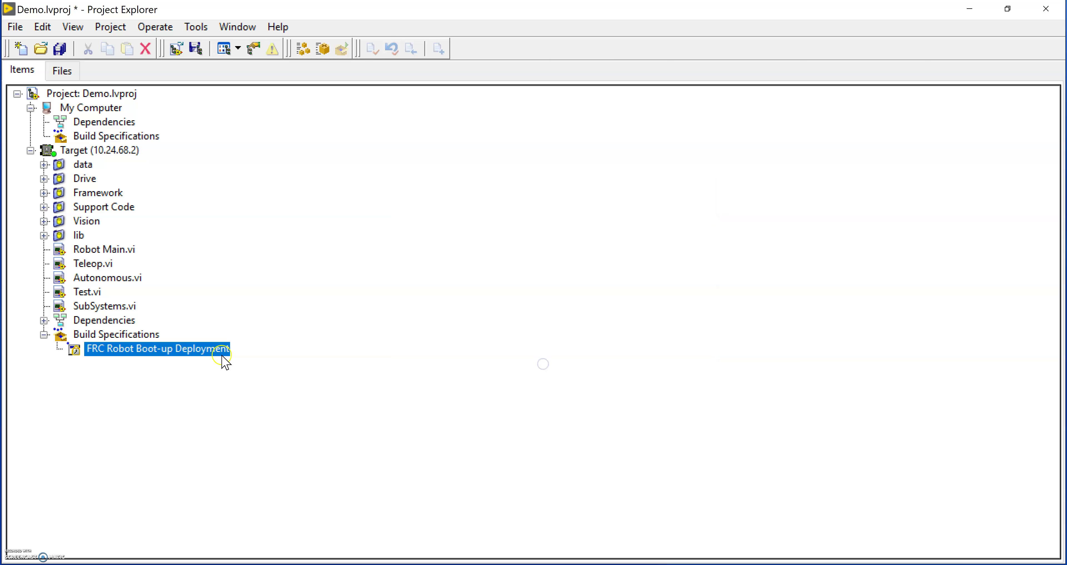
# - Run the FRC Robot Boot-up Deployment as startup on the target
pyautogui.rightClick(200, 349)
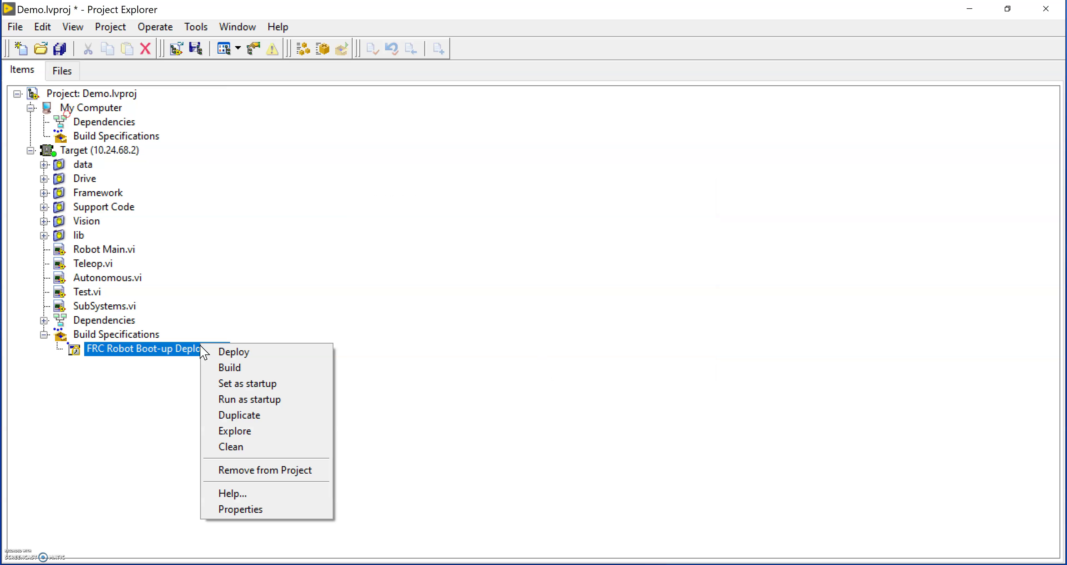
pyautogui.click(251, 401)
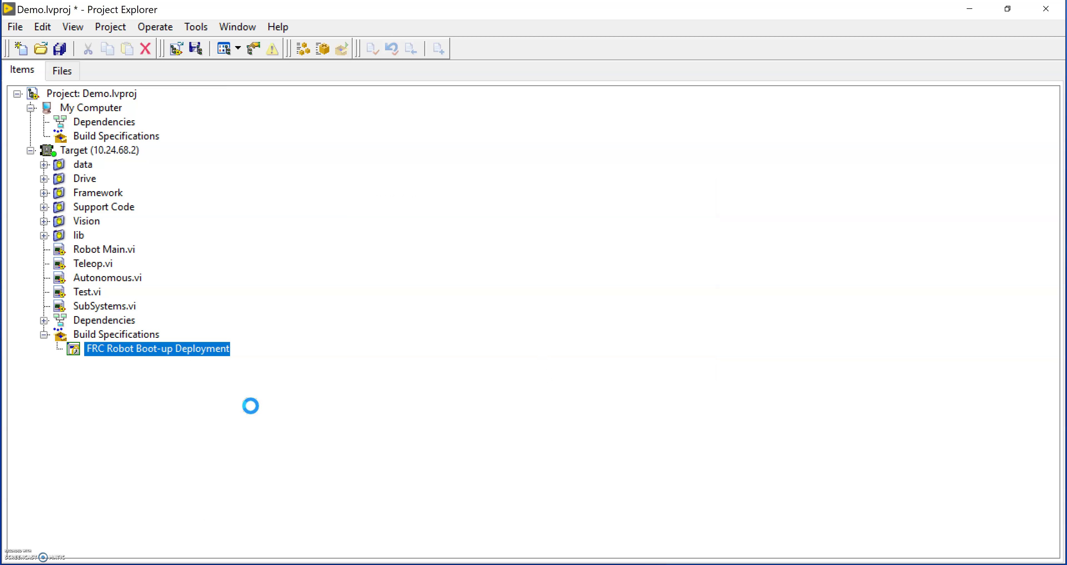